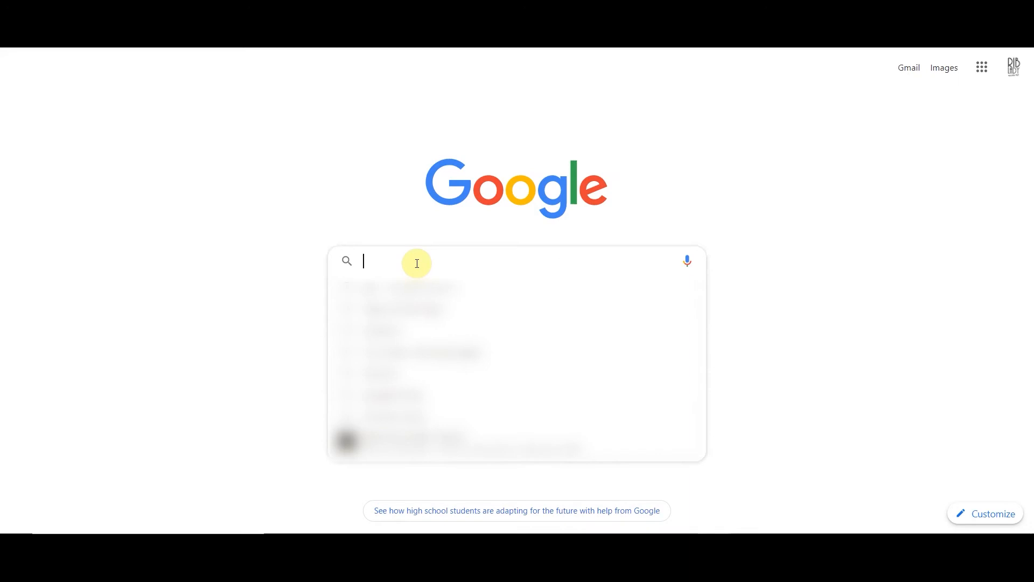
- Search Google for "whitetail buck line art" and show the image results
text(white)
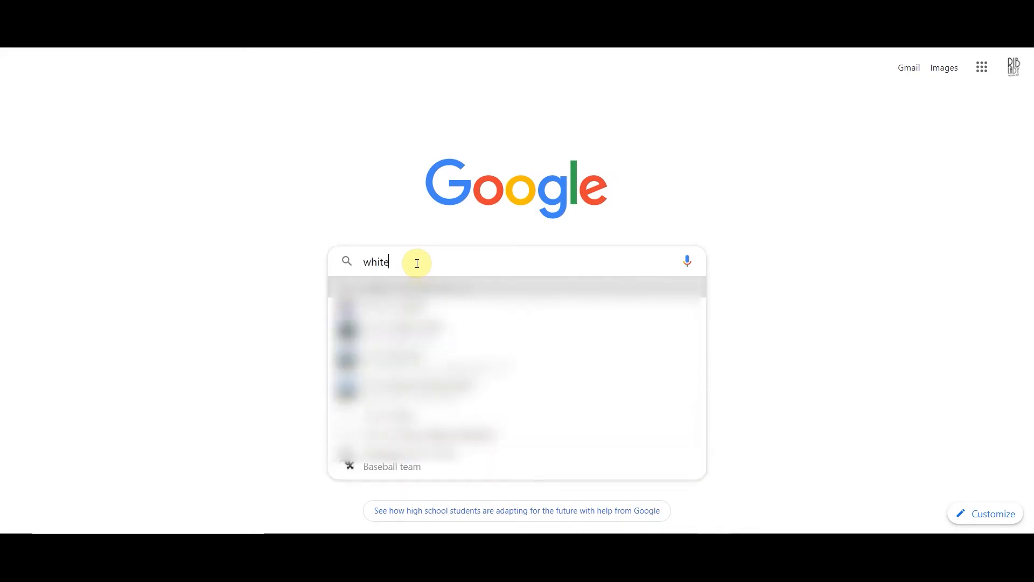
text(tail )
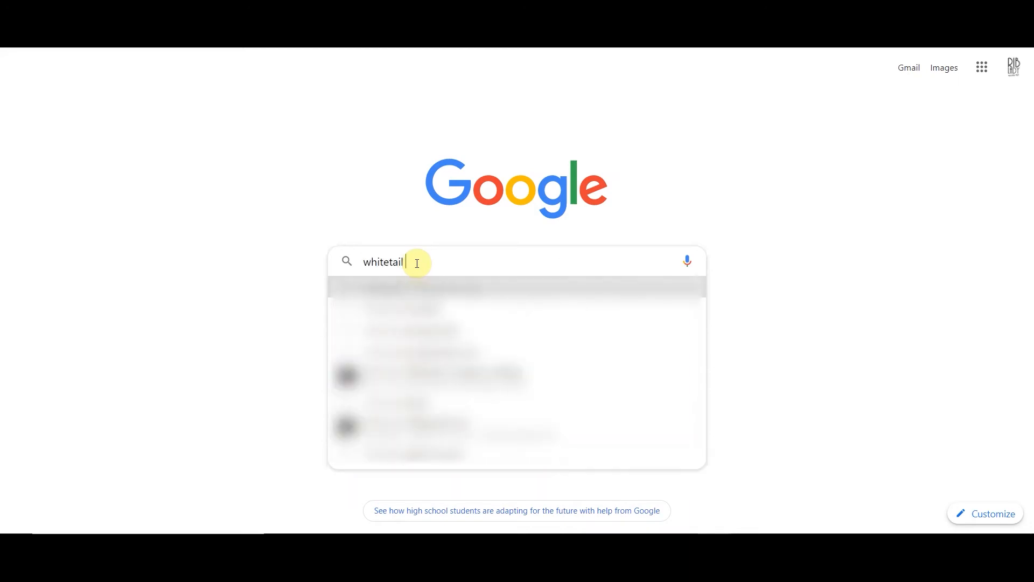
text(buck line art)
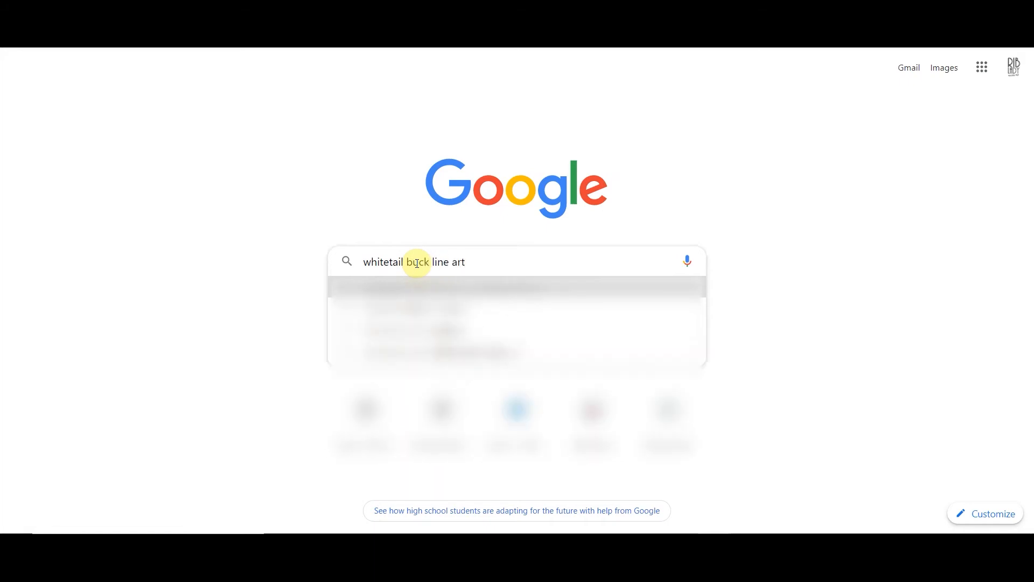
key(Return)
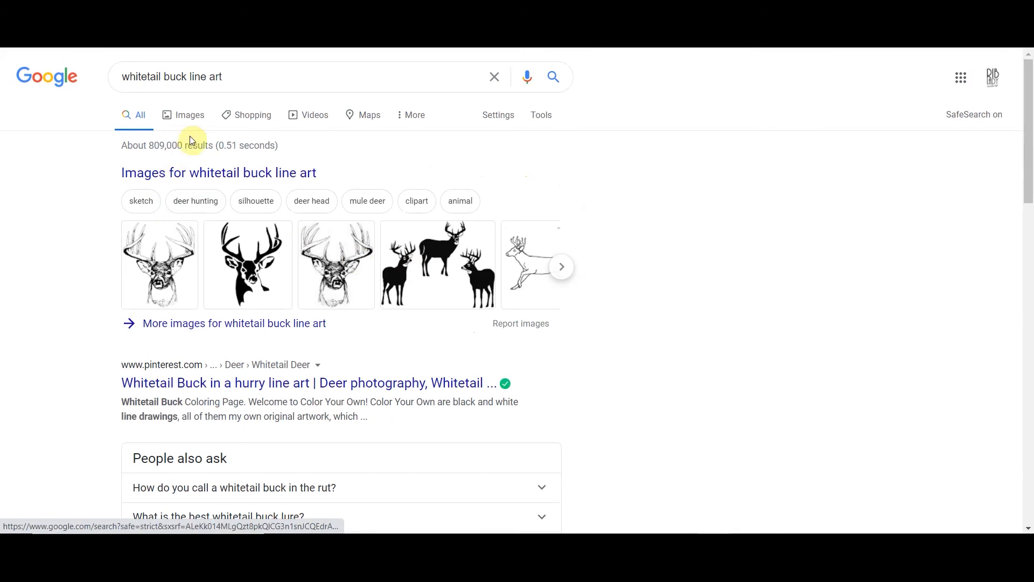
click(189, 115)
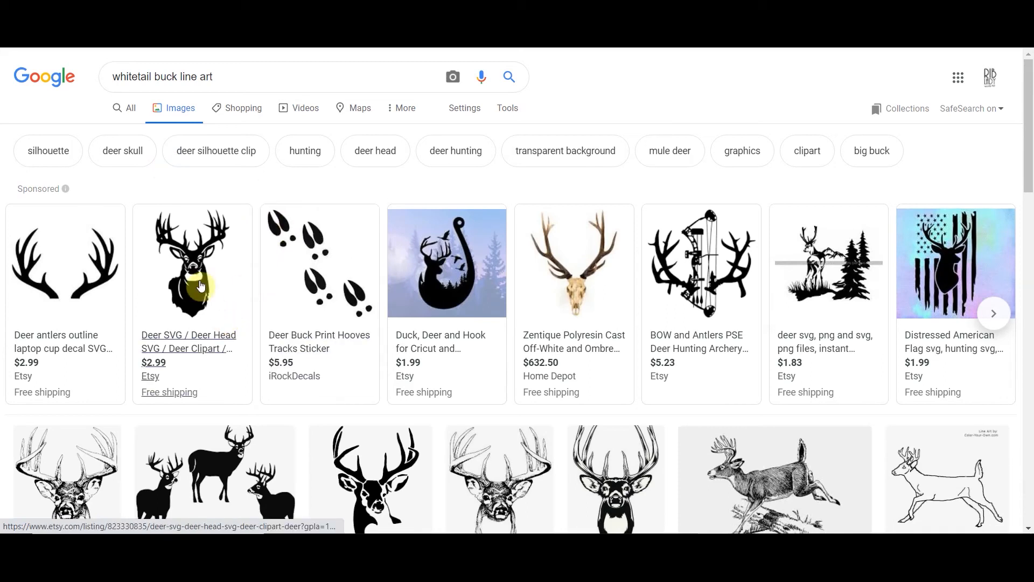
- Save the Whitetail Buck Deer Stencil picture from the image results as a PNG file named bigbuck
mouse_move(200, 283)
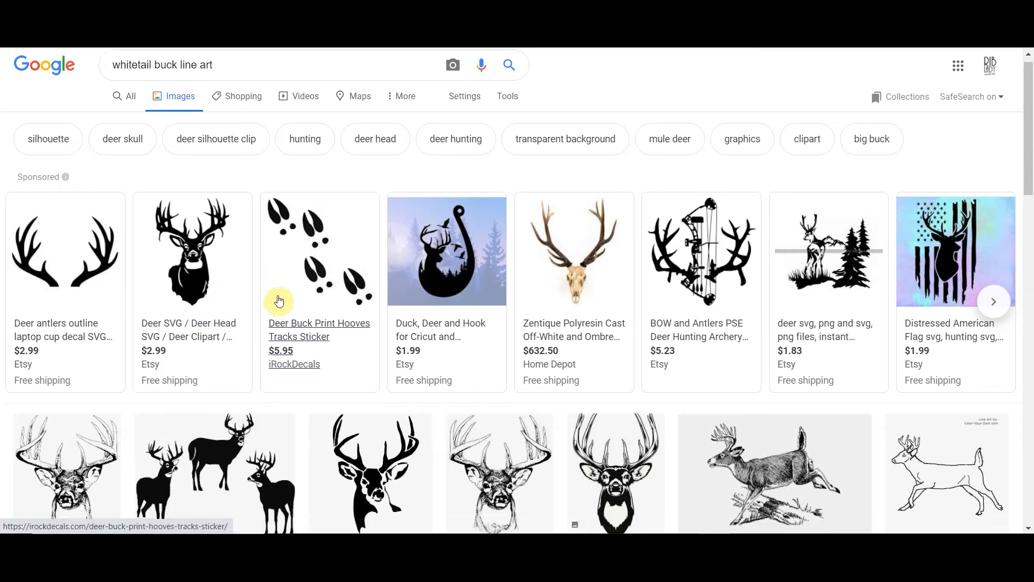
scroll(374, 298, down, 3)
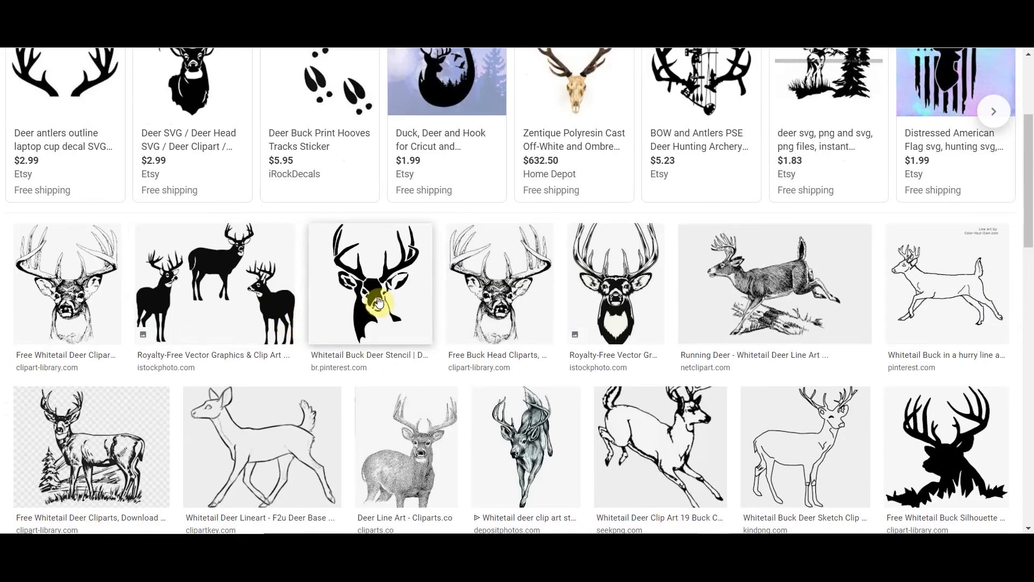
click(378, 303)
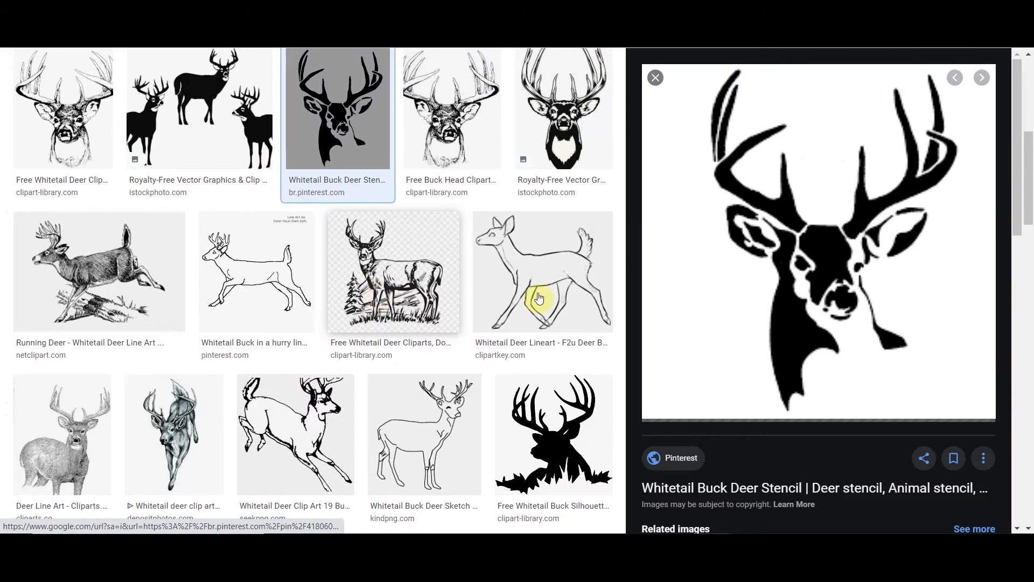
right_click(819, 243)
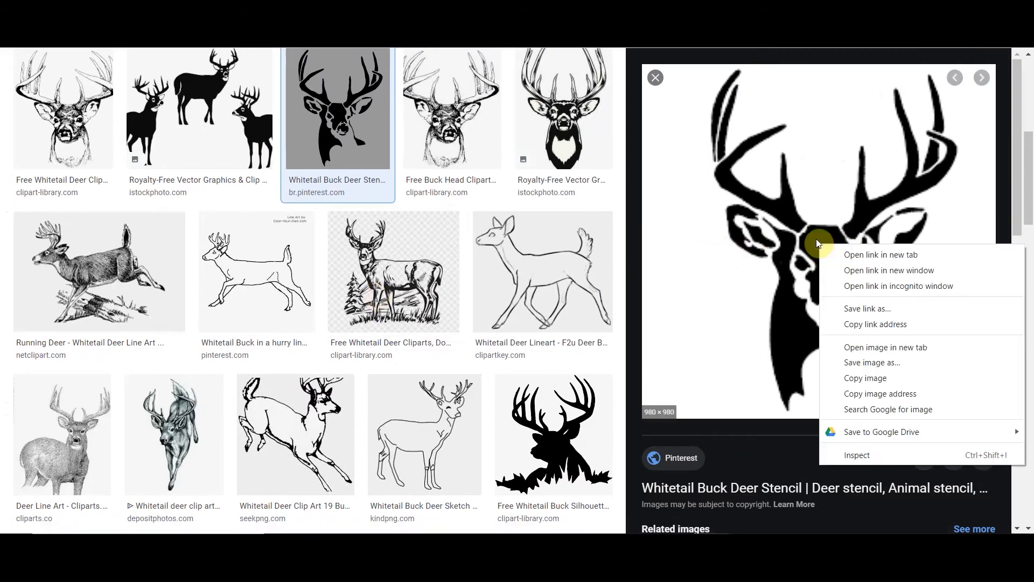
click(886, 366)
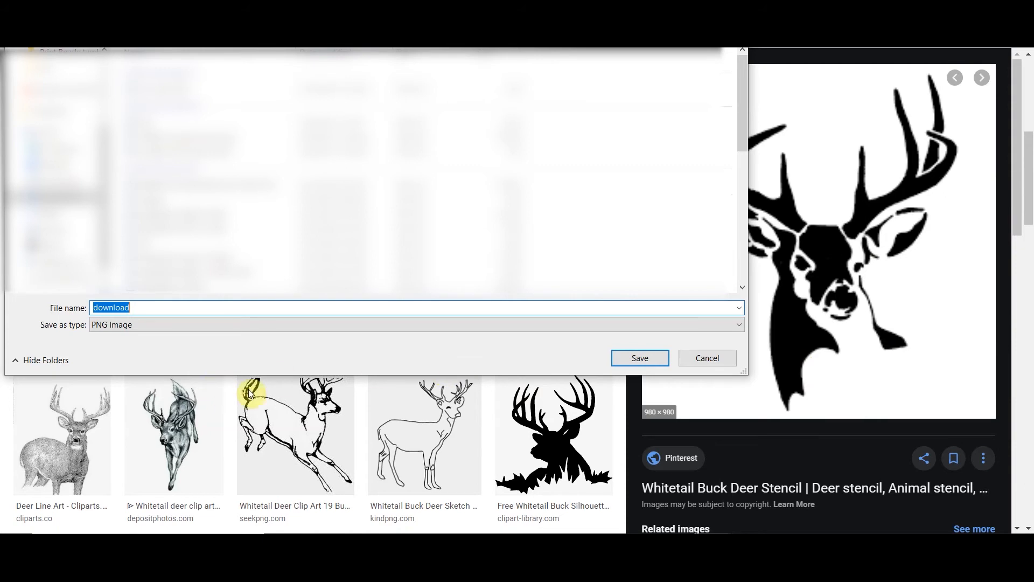
text(whti)
key(BackSpace)
key(BackSpace)
text(bigbuck)
click(644, 358)
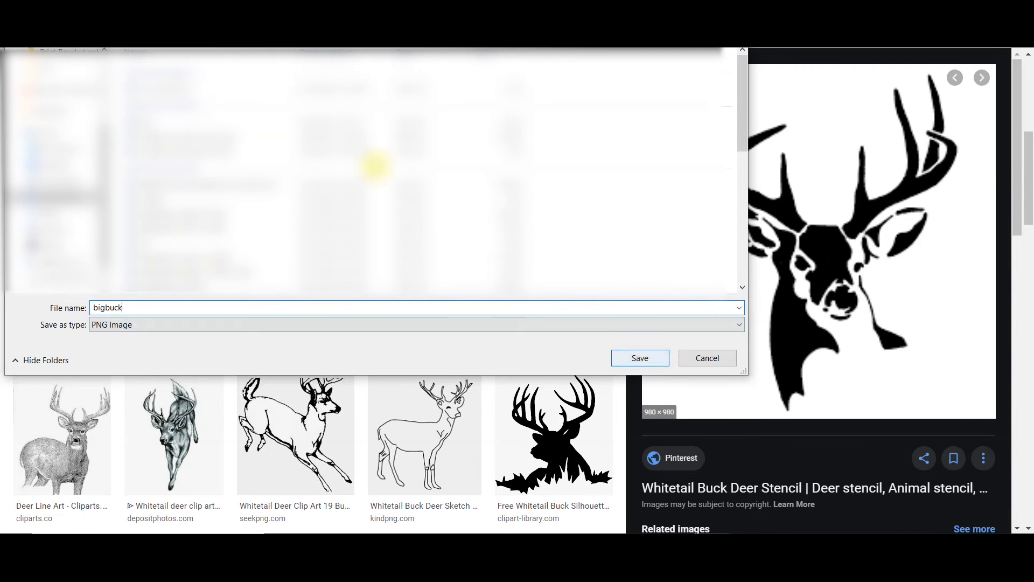
click(654, 357)
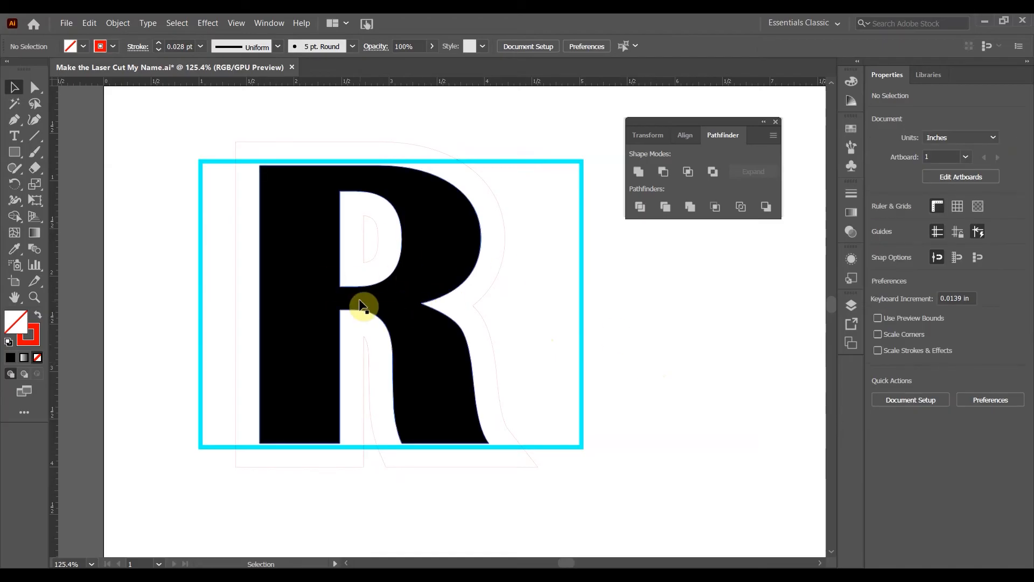
- Switch to Illustrator and place bigbuck from the Downloads folder, unlinked, beside the letter R on the artboard
double_click(14, 299)
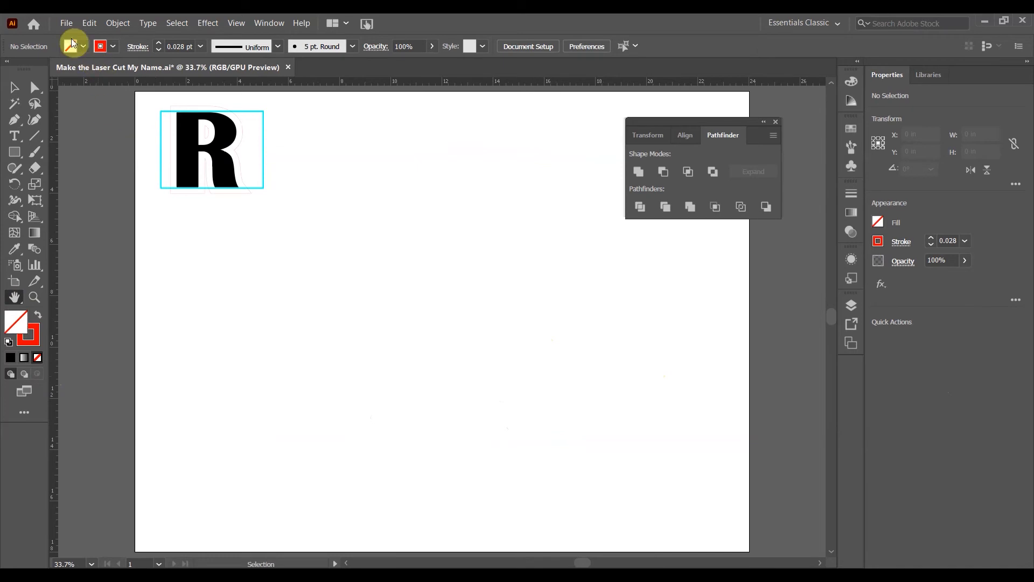
click(63, 21)
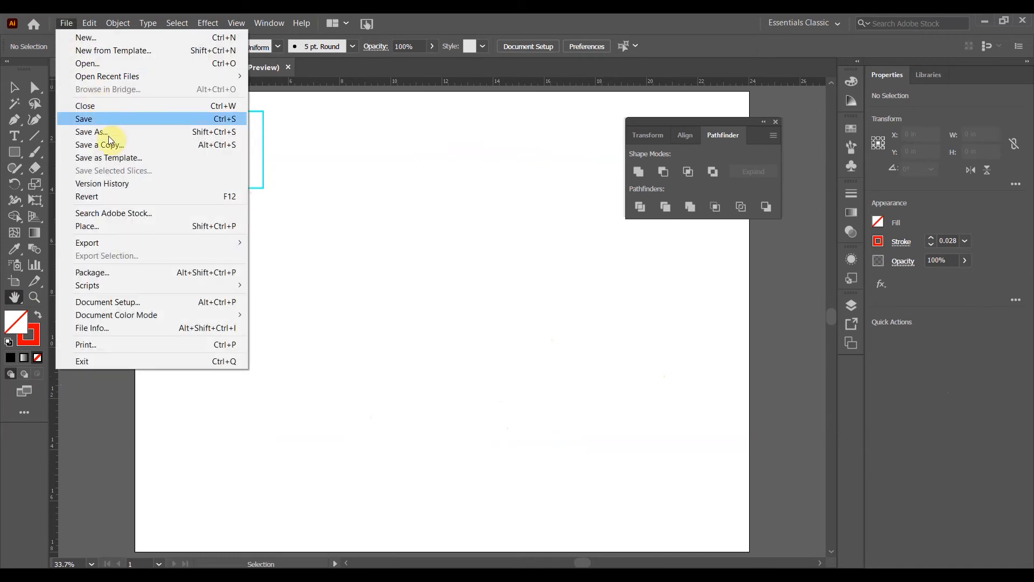
click(127, 226)
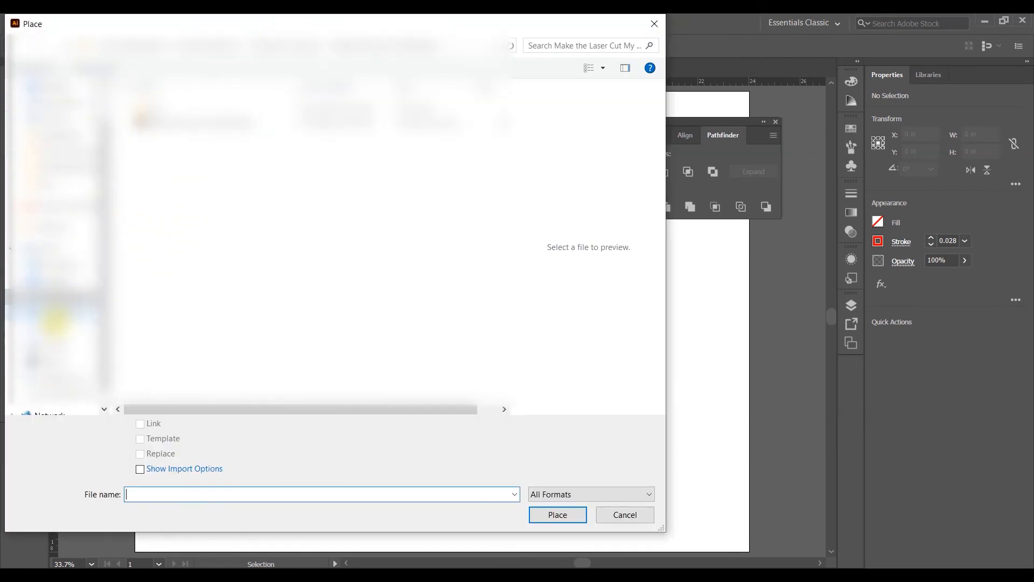
click(56, 318)
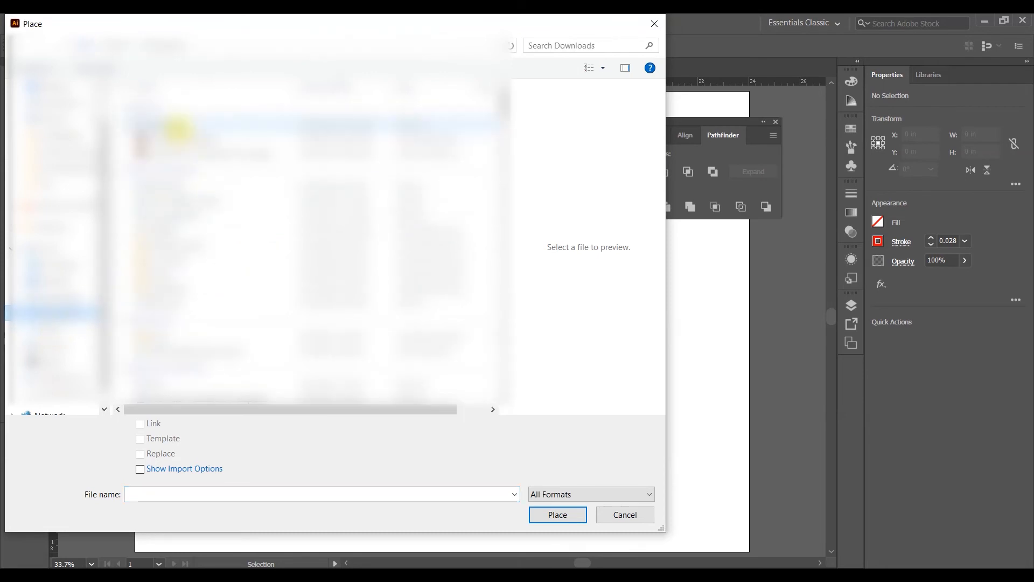
click(178, 129)
click(143, 425)
click(141, 431)
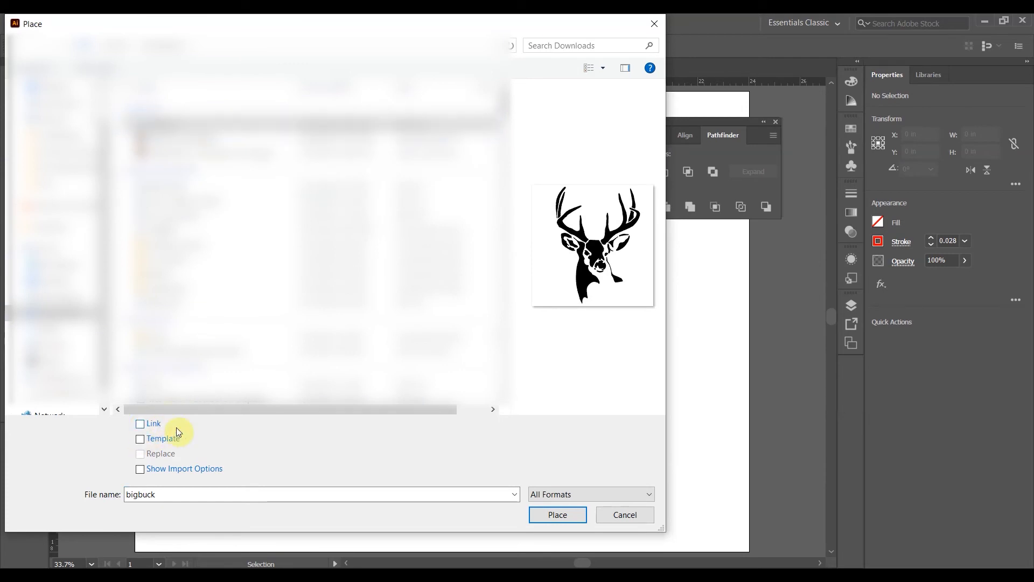
click(574, 515)
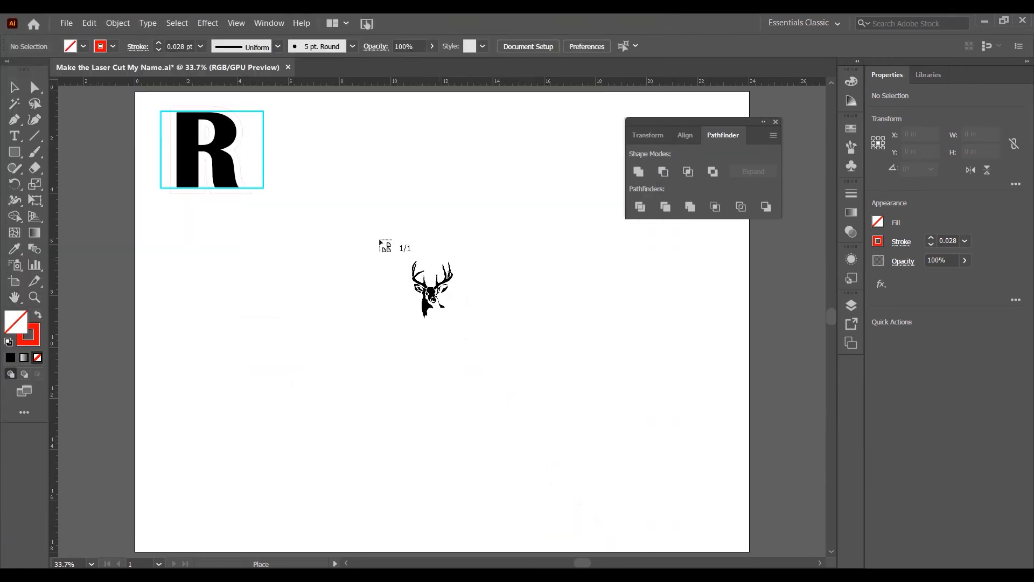
click(315, 159)
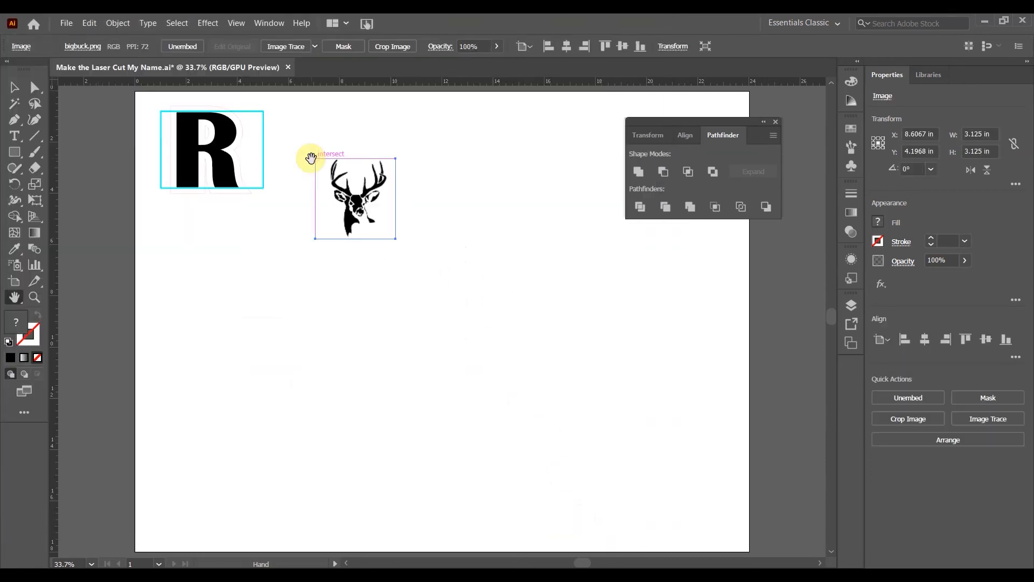
- Image Trace the placed buck with the Black and White Logo preset and move it slightly lower on the artboard
click(1005, 416)
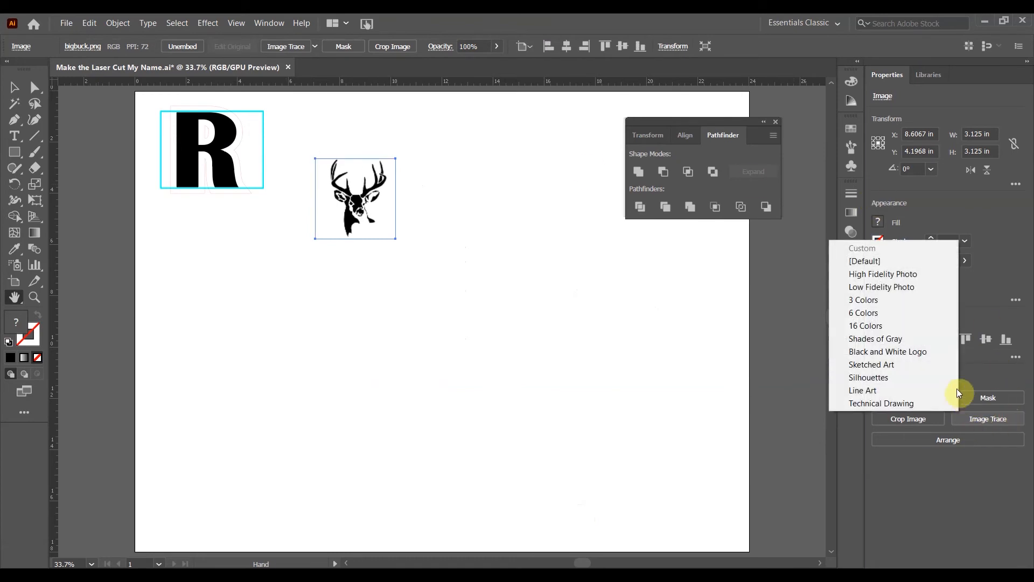
click(893, 351)
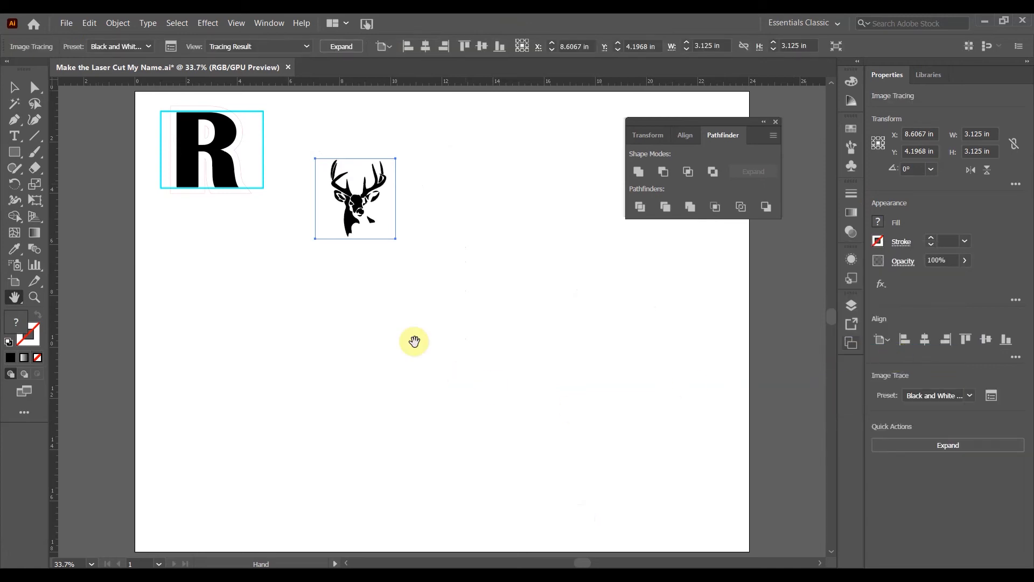
click(16, 90)
drag(364, 212, 355, 259)
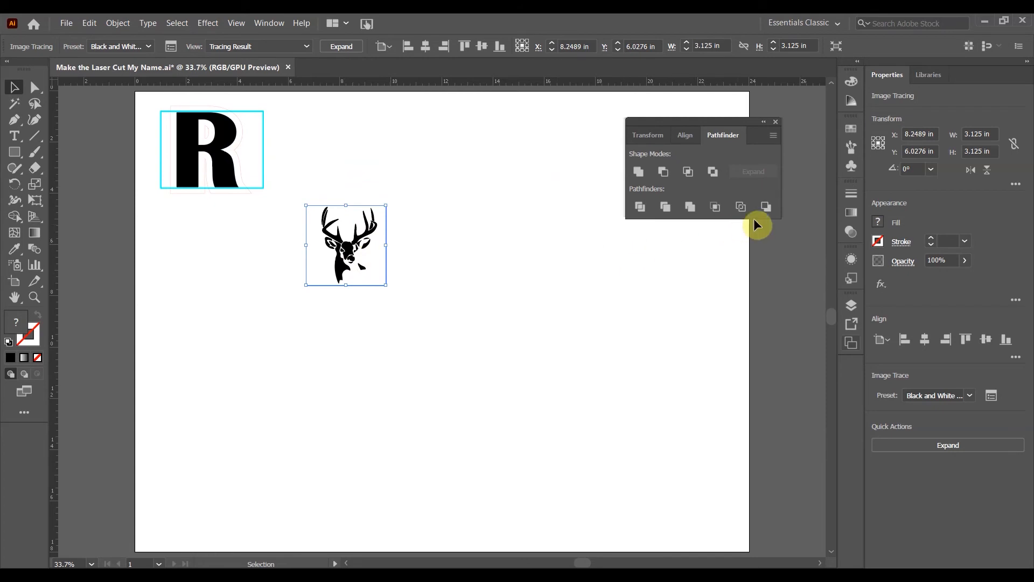
- Enlarge the Swatches panel and add the traced buck to it as a pattern swatch
click(852, 130)
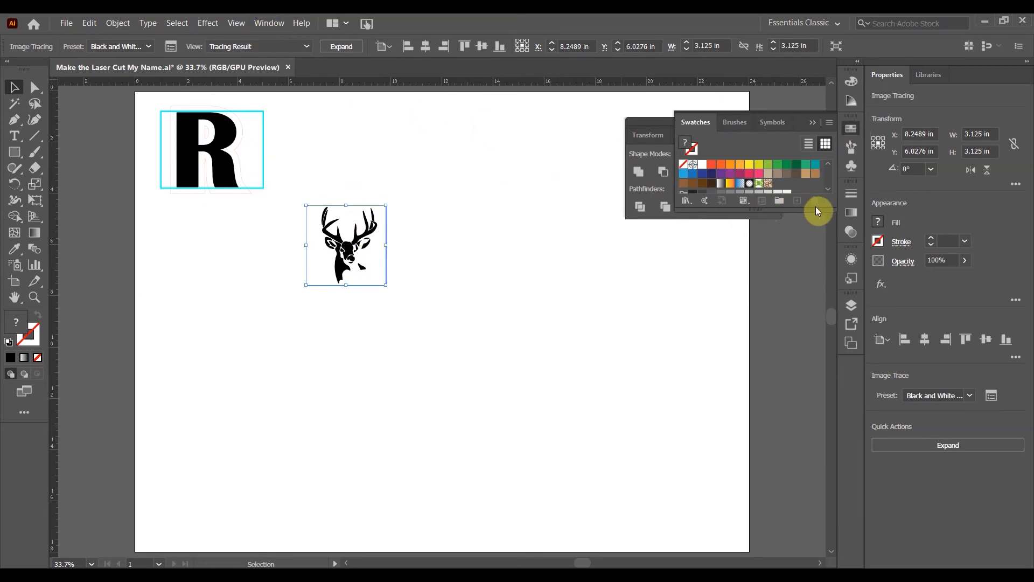
drag(818, 210, 829, 326)
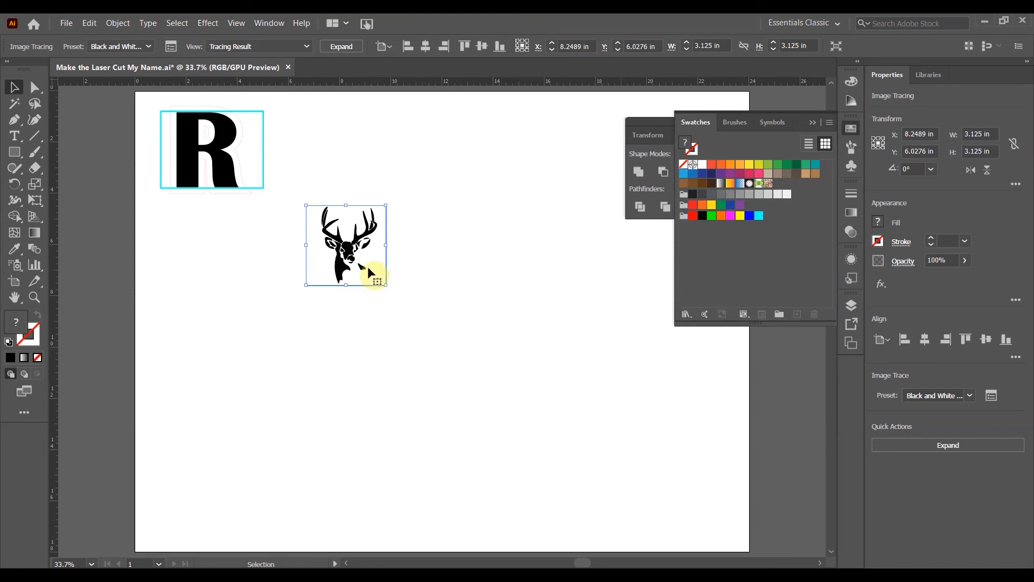
mouse_move(375, 250)
mouse_down()
mouse_move(529, 291)
mouse_move(666, 286)
mouse_move(761, 256)
mouse_up()
- Fill the letter R with the buck pattern swatch
click(218, 150)
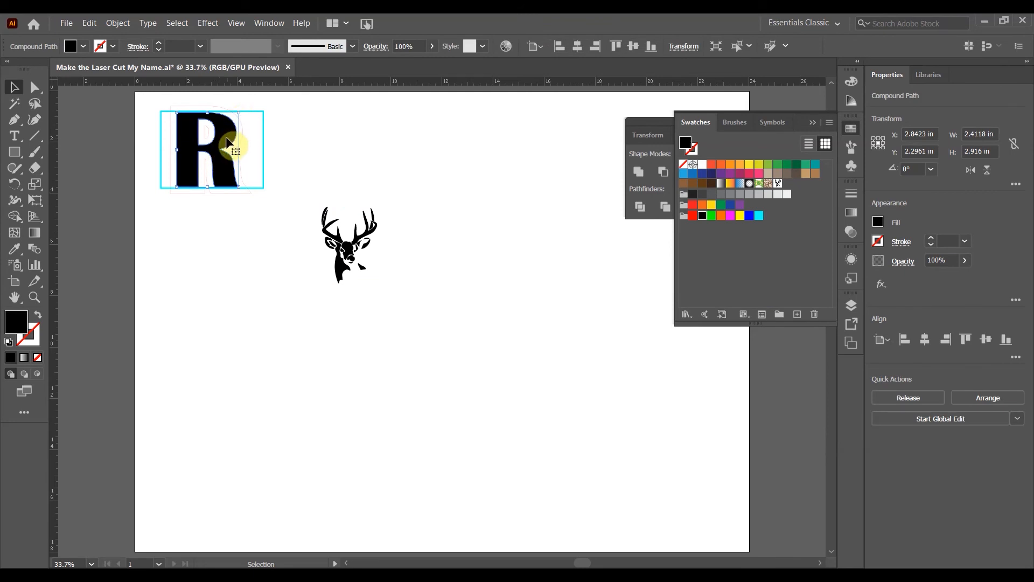
click(878, 222)
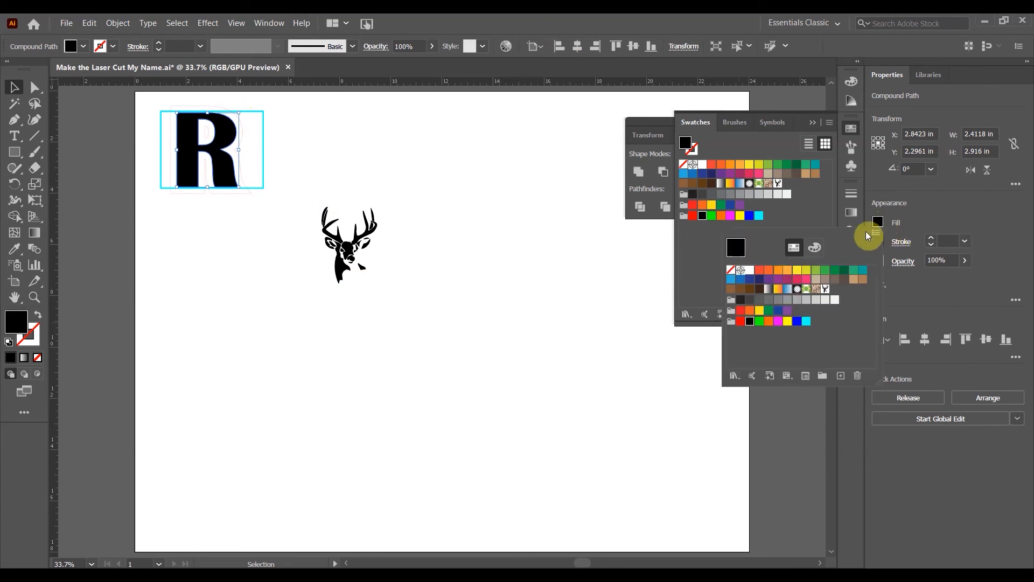
click(826, 289)
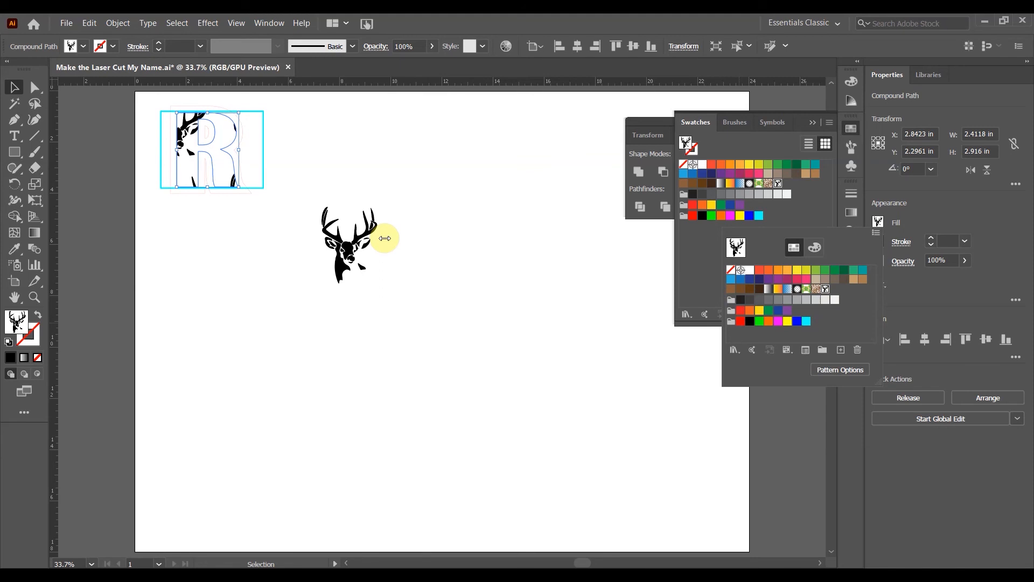
click(173, 70)
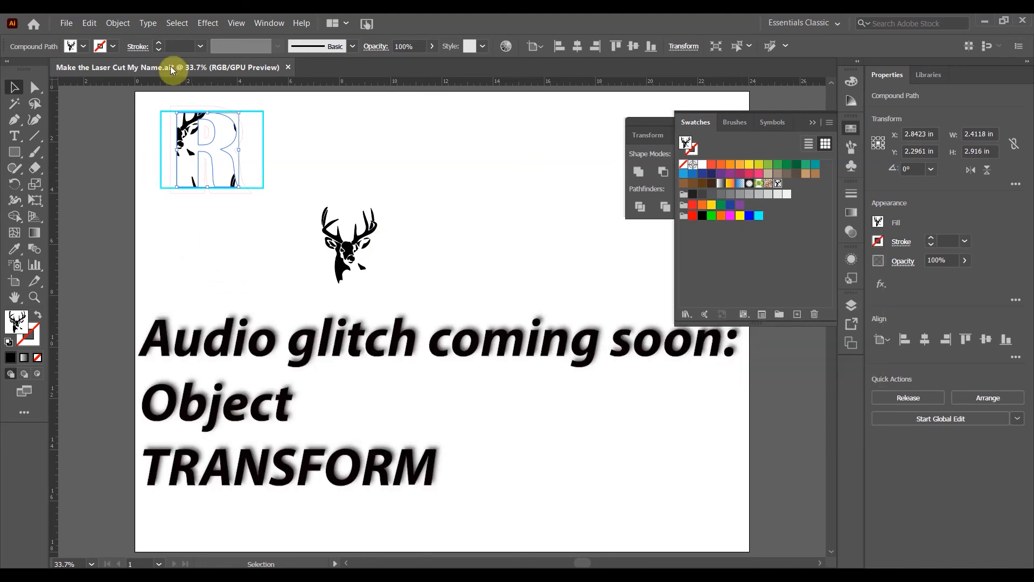
- Start a non-uniform Scale of the letter R at 20% horizontal and 20% vertical, transforming only the pattern and not the object
click(124, 30)
click(232, 177)
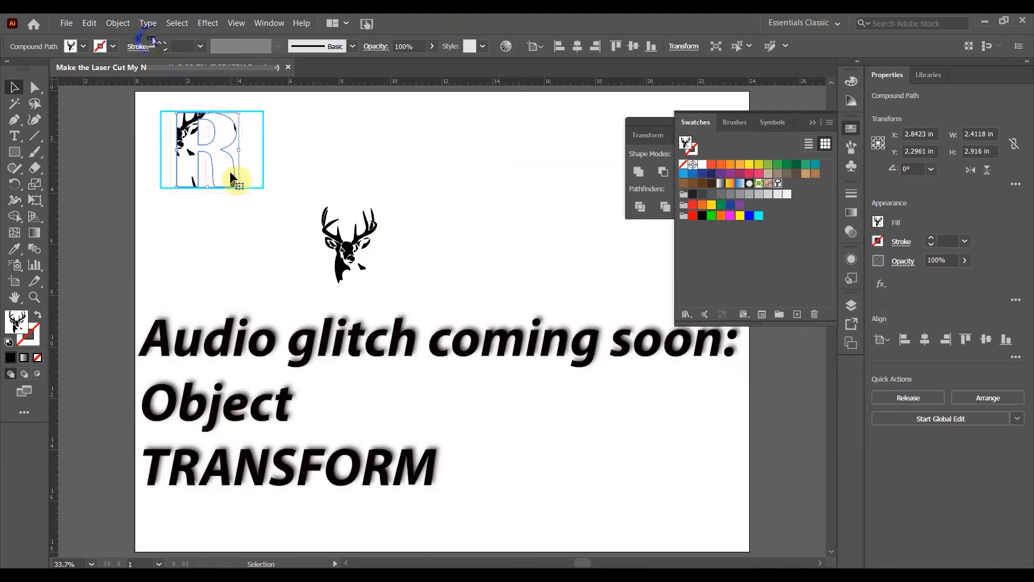
mouse_move(259, 41)
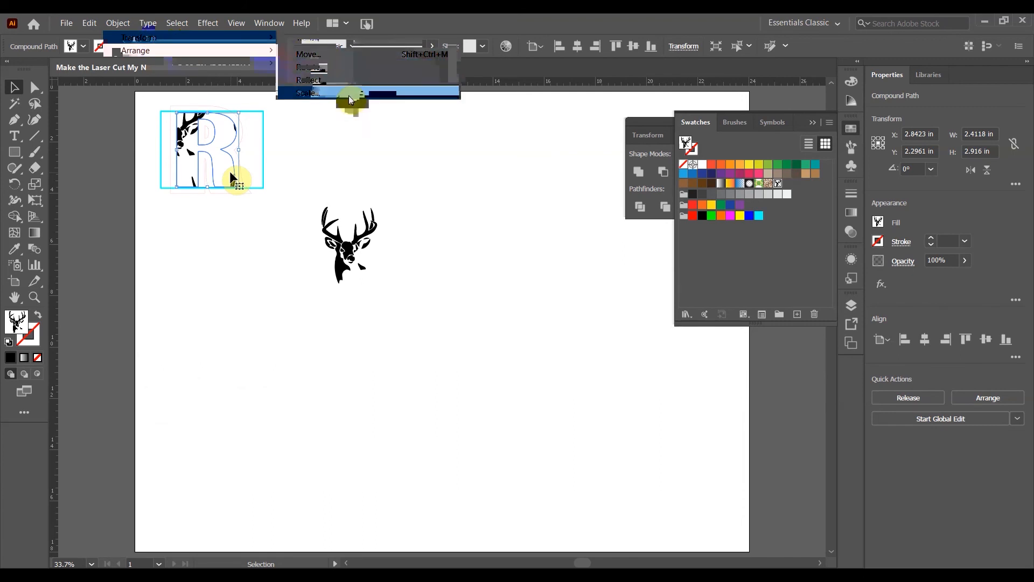
click(349, 97)
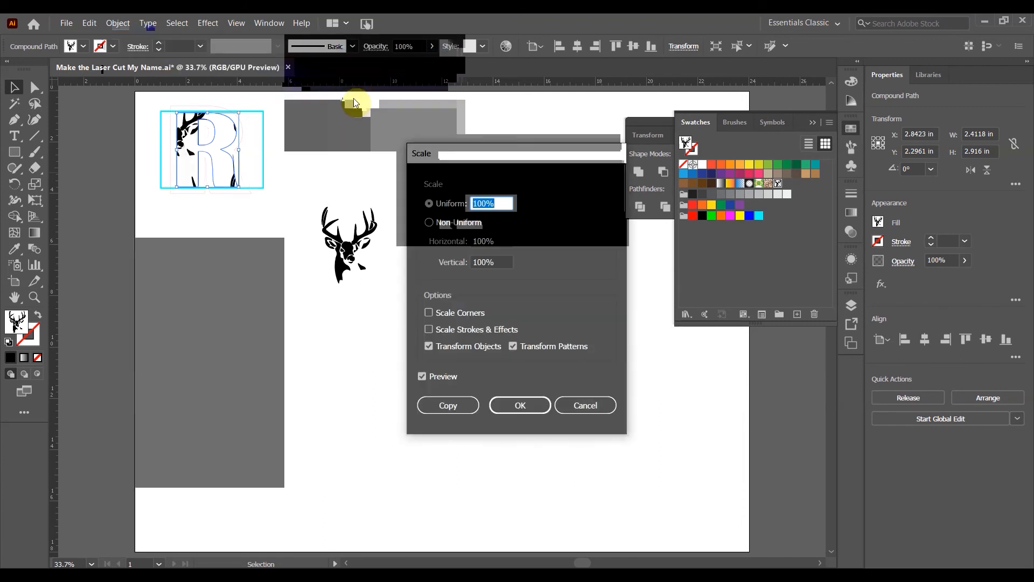
click(428, 222)
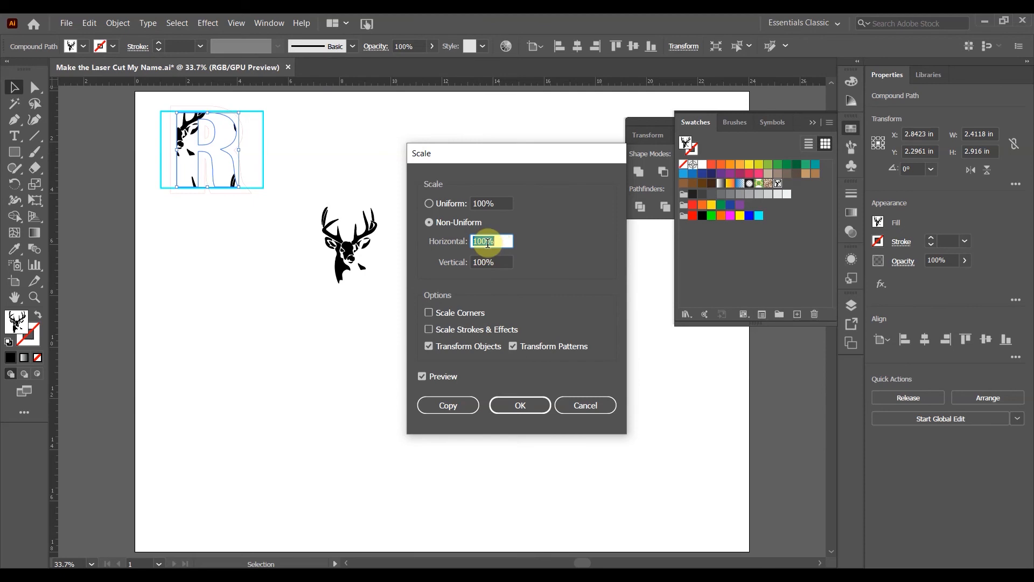
text(20)
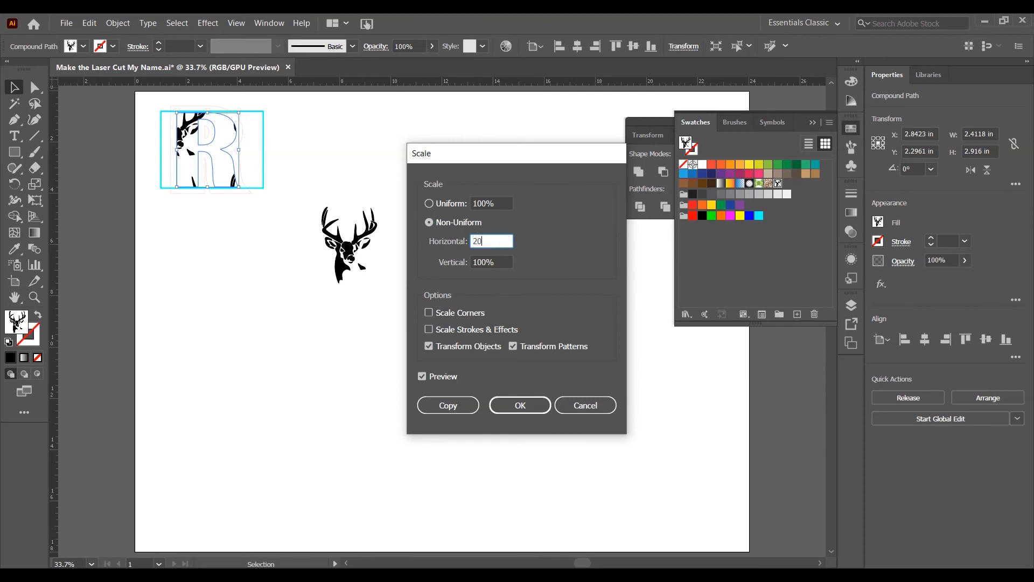
click(484, 261)
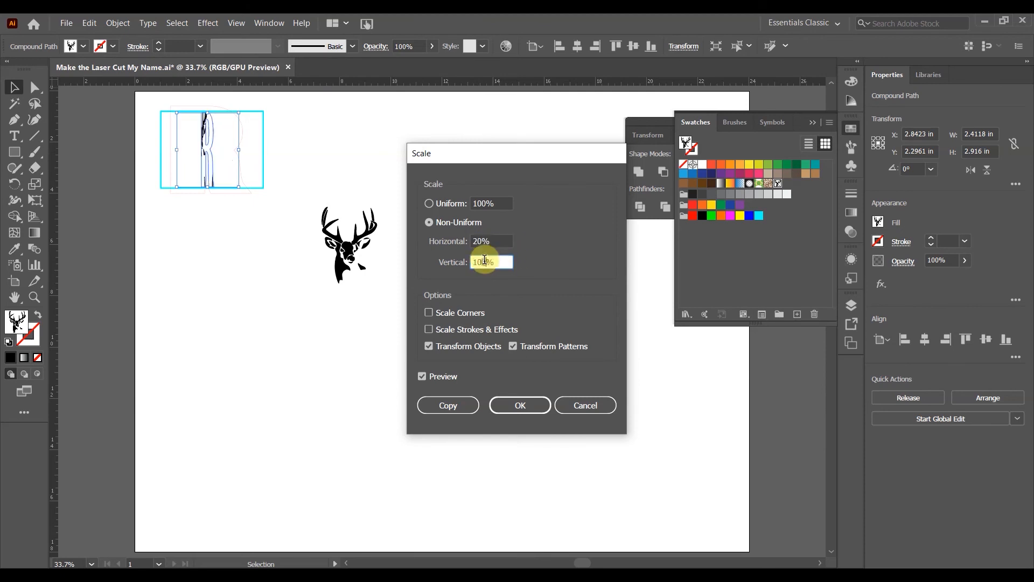
text(20)
key(BackSpace)
key(BackSpace)
key(BackSpace)
key(BackSpace)
key(BackSpace)
text(20)
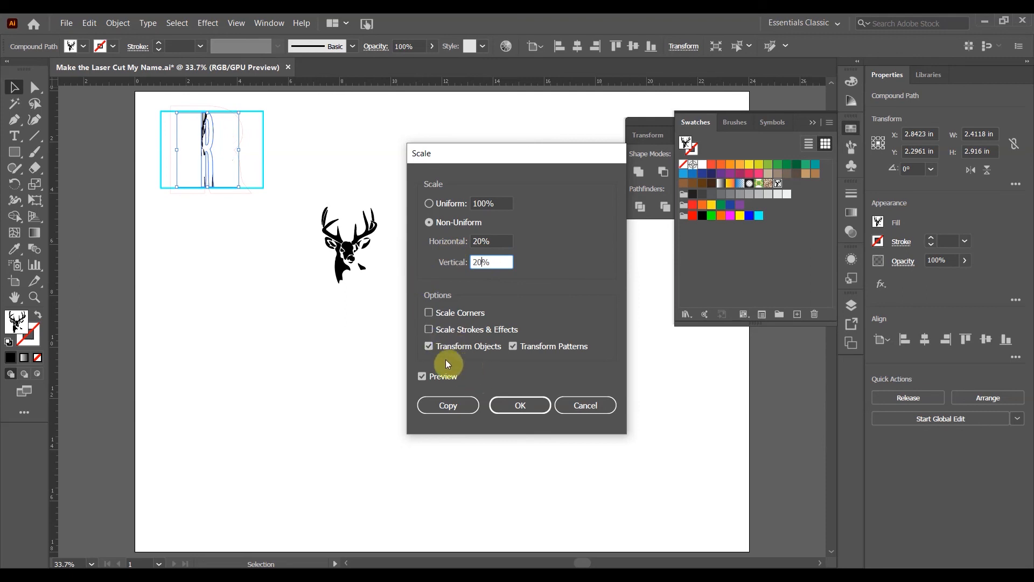
click(429, 346)
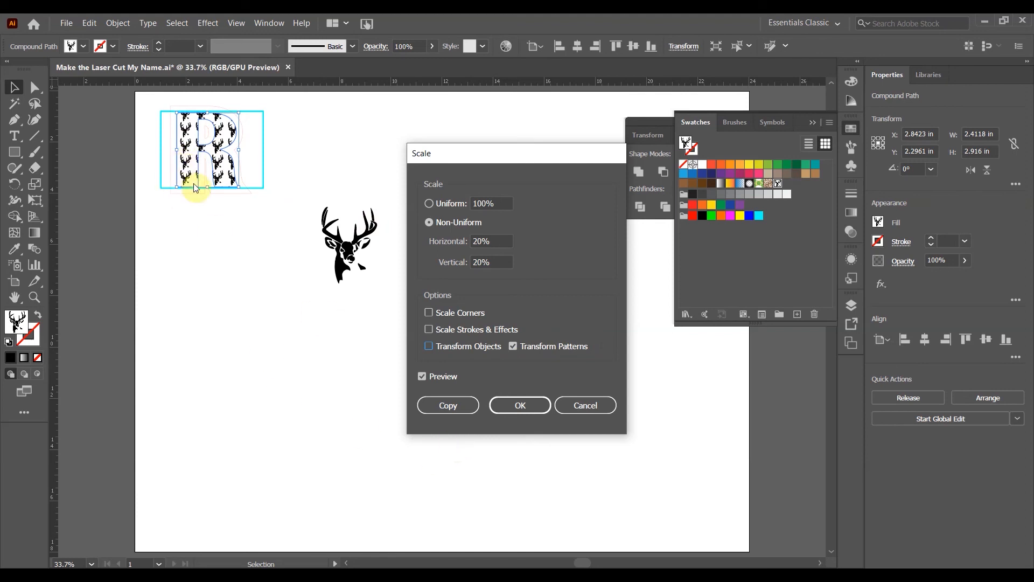
- Try scaling the buck pattern to 10% horizontally and 10% vertically inside the letter R
click(481, 240)
text(1)
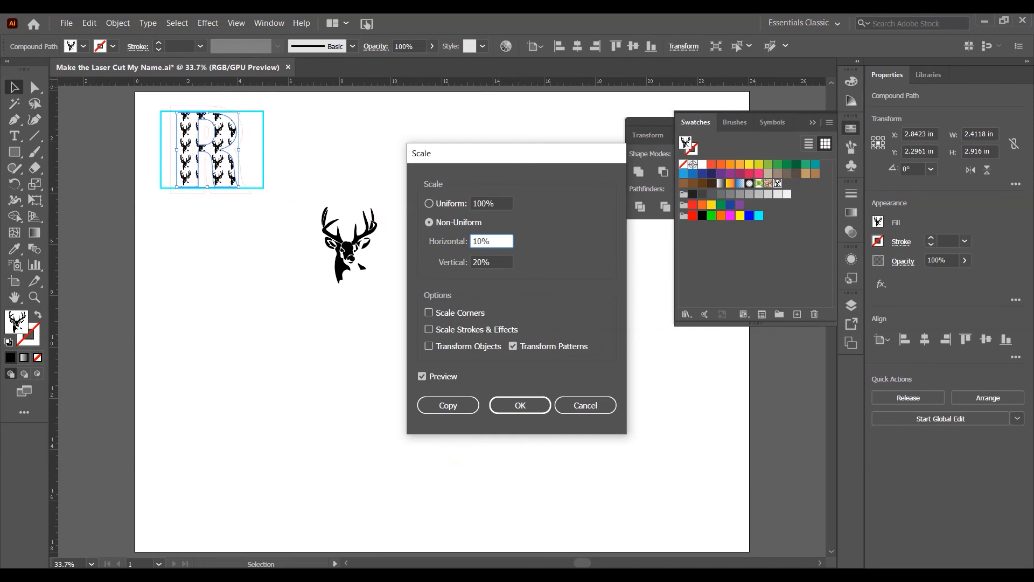
click(480, 262)
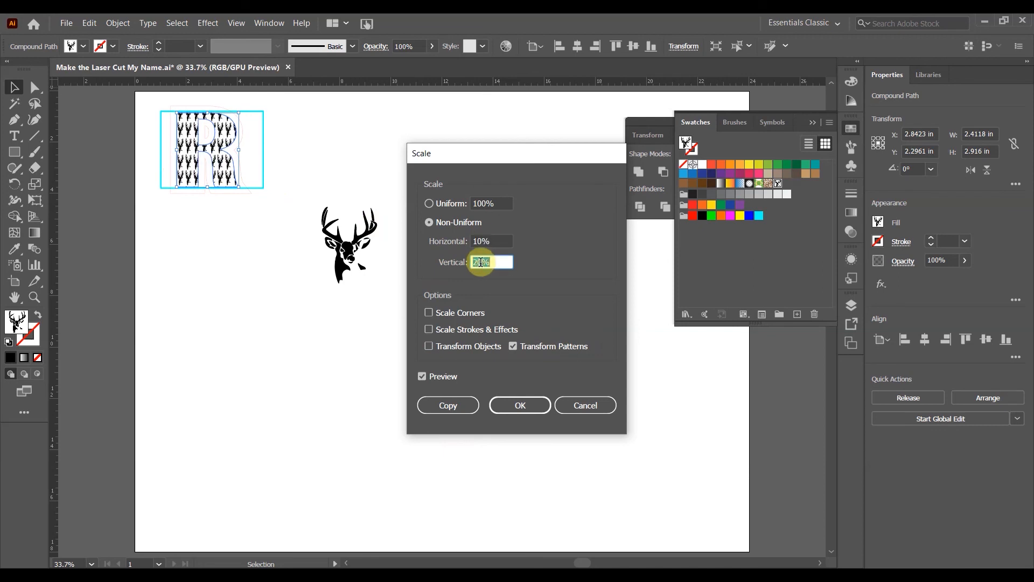
text(10)
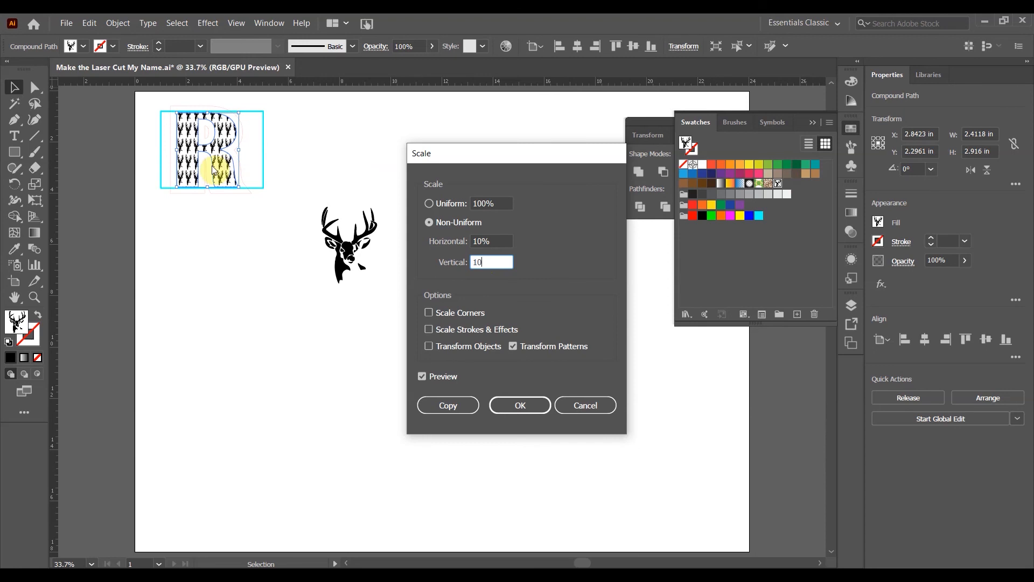
click(498, 241)
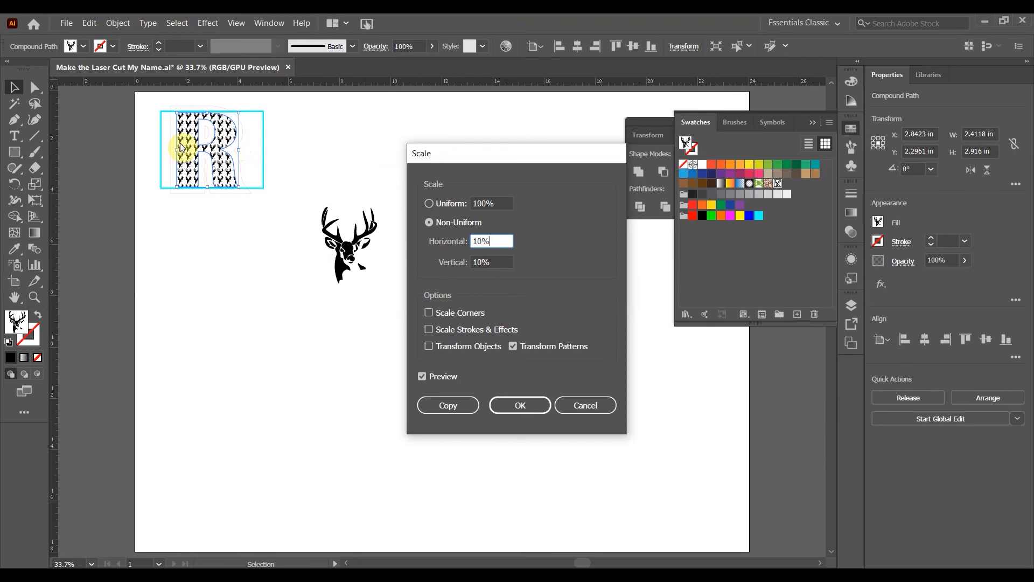
- Set the pattern scale to 20% horizontal and 20% vertical and apply it to the letter R
double_click(483, 240)
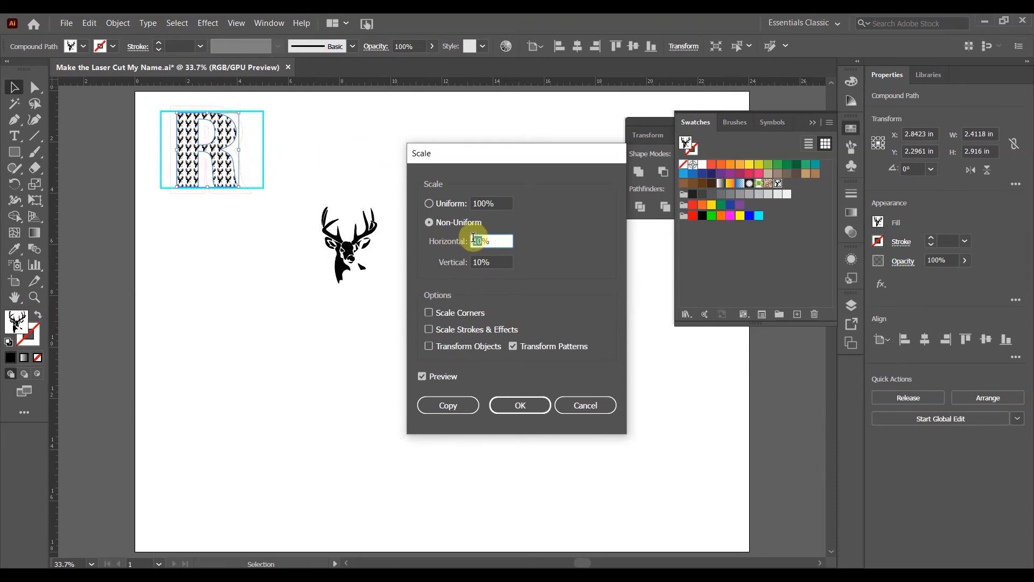
text(20)
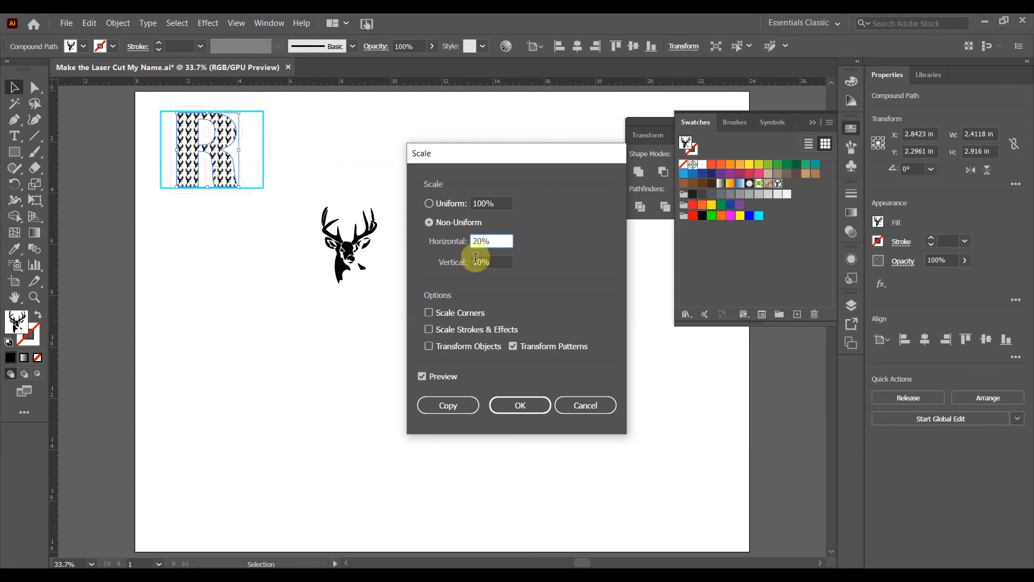
double_click(476, 262)
text(20)
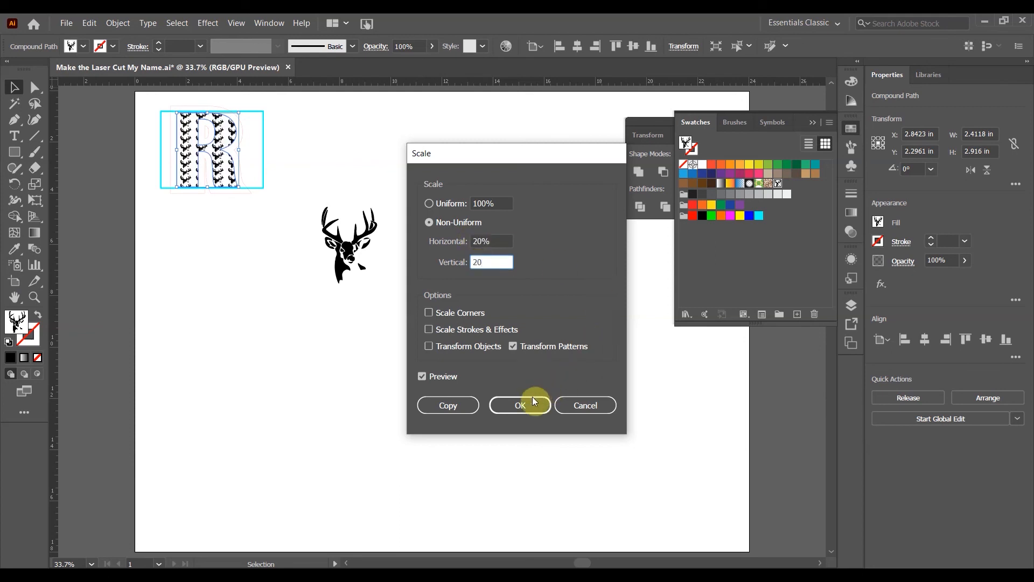
click(496, 241)
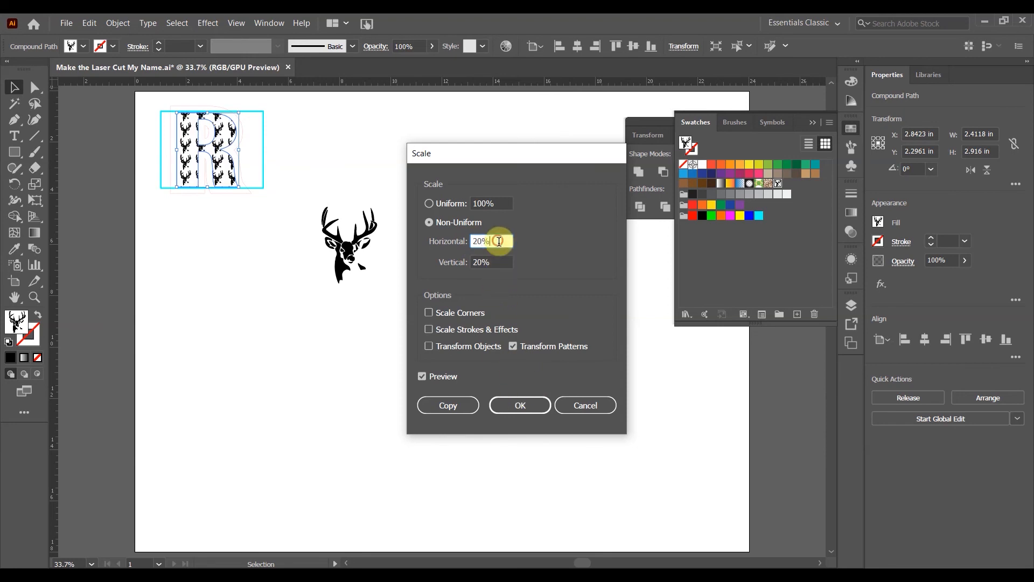
click(528, 410)
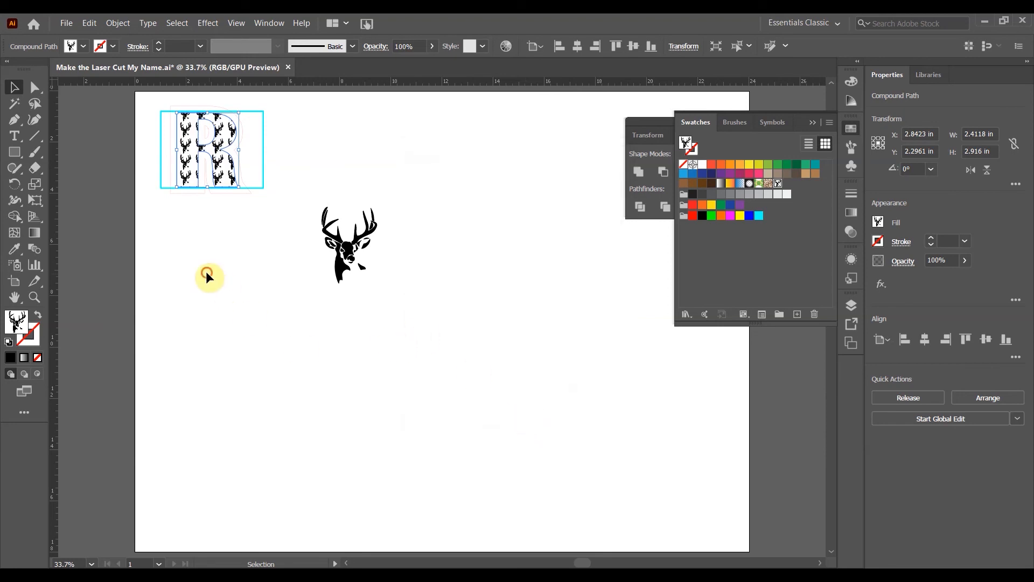
- Deselect the letter R and delete the standalone traced buck from the artboard
click(208, 275)
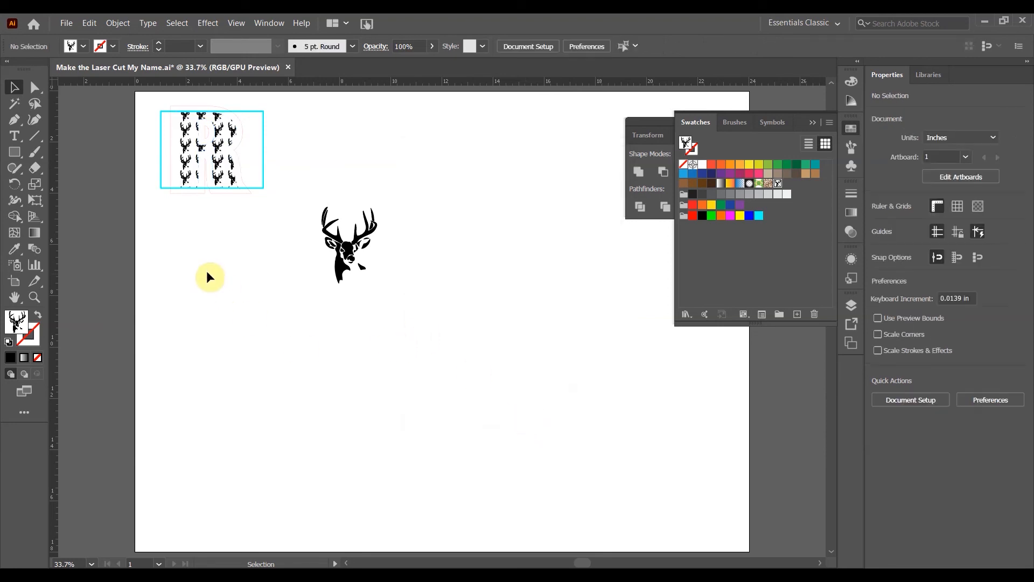
click(359, 248)
key(Delete)
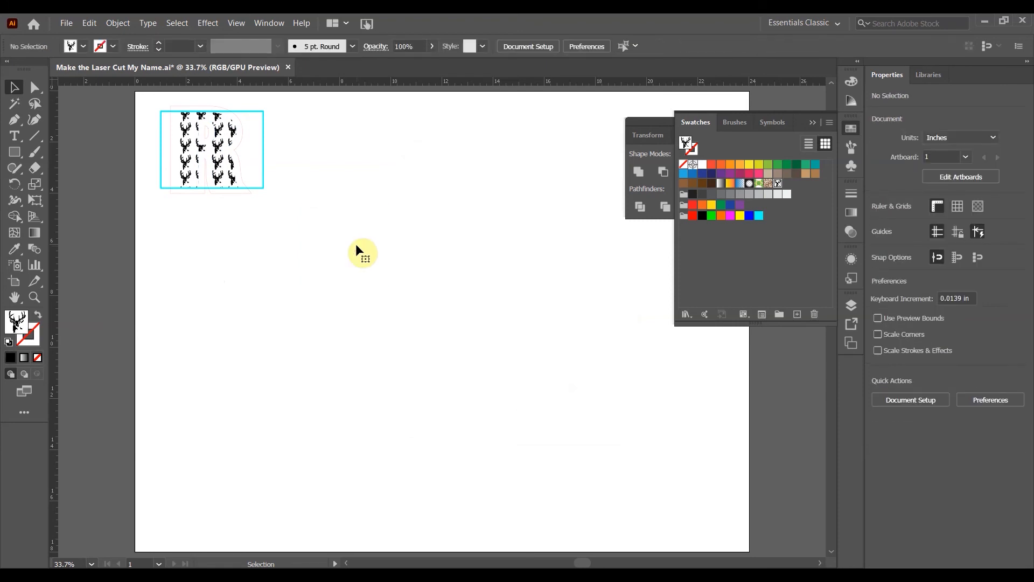
key(ctrl)
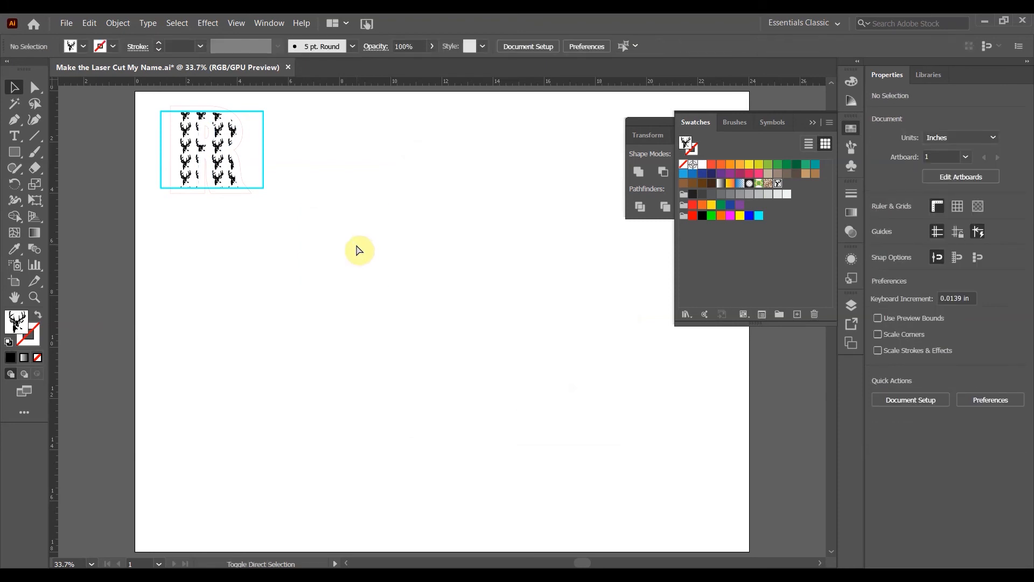